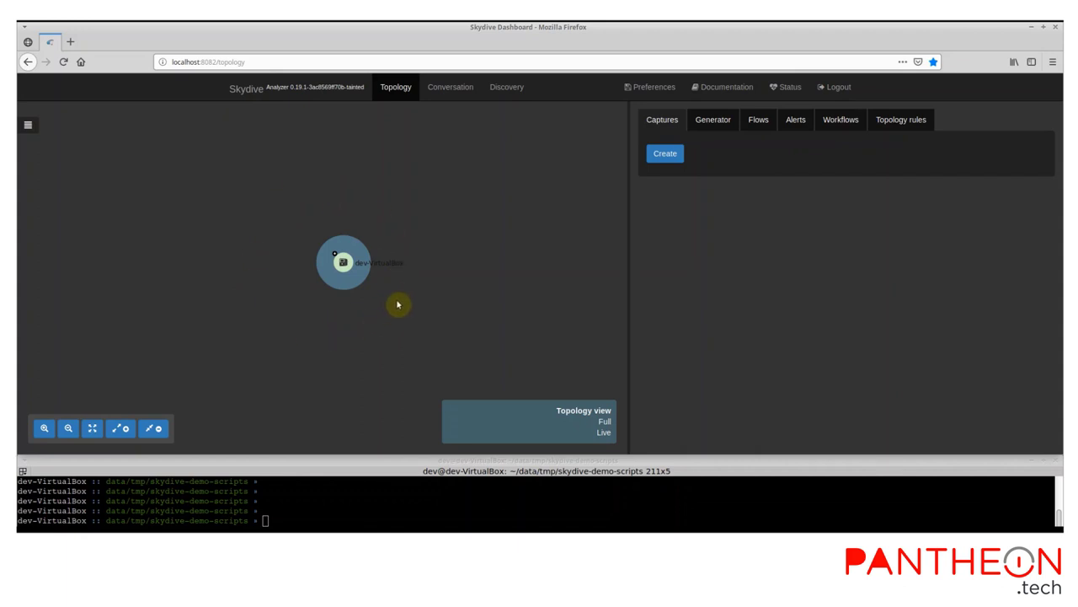
# Step: Show the host node's metadata and expand both Docker groups to reveal their lo and eth0 interfaces
pyautogui.doubleClick(344, 261)
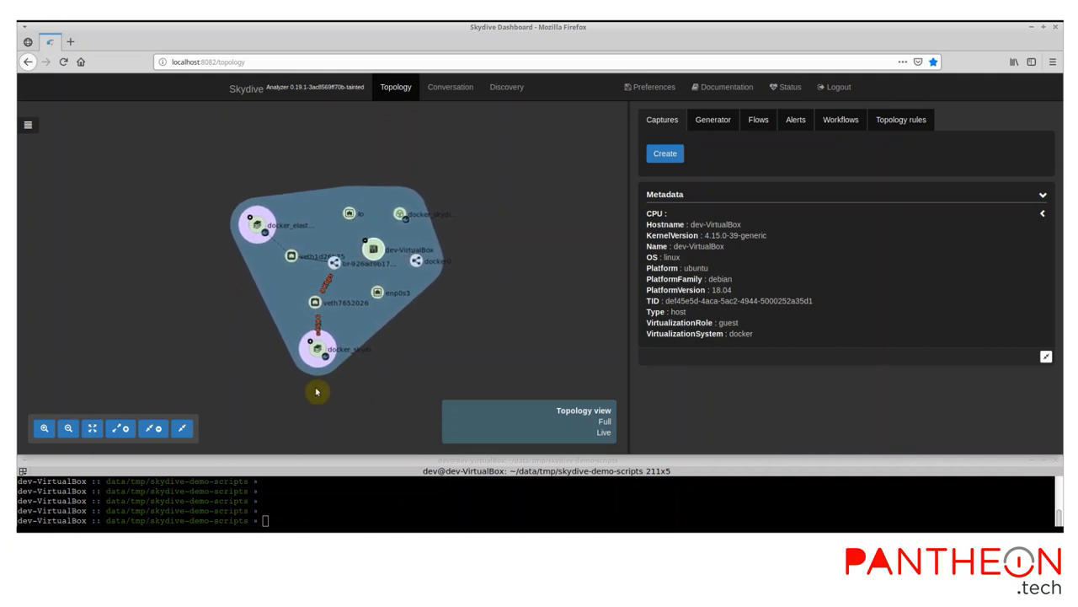
pyautogui.click(122, 430)
pyautogui.click(122, 430)
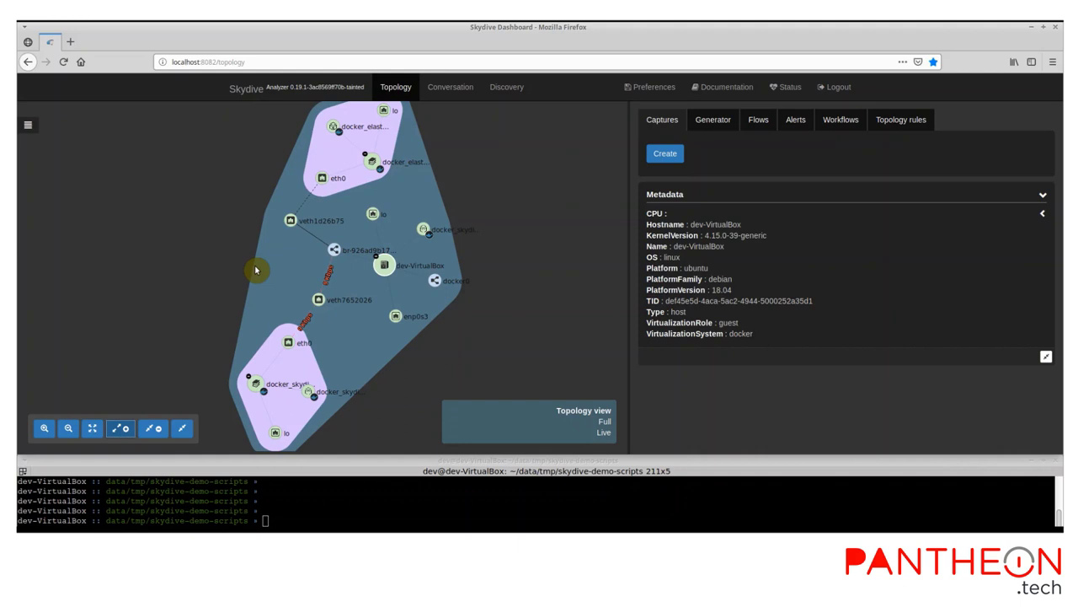
# Step: Run ./setup-topology.sh in the terminal to create the three VPP containers
pyautogui.click(344, 512)
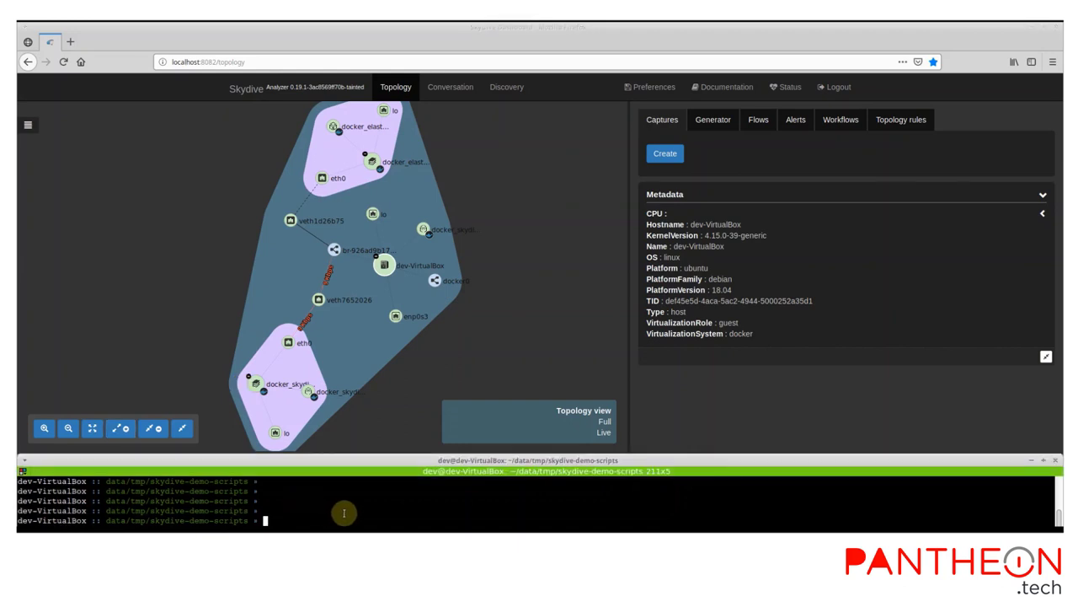
pyautogui.write('./')
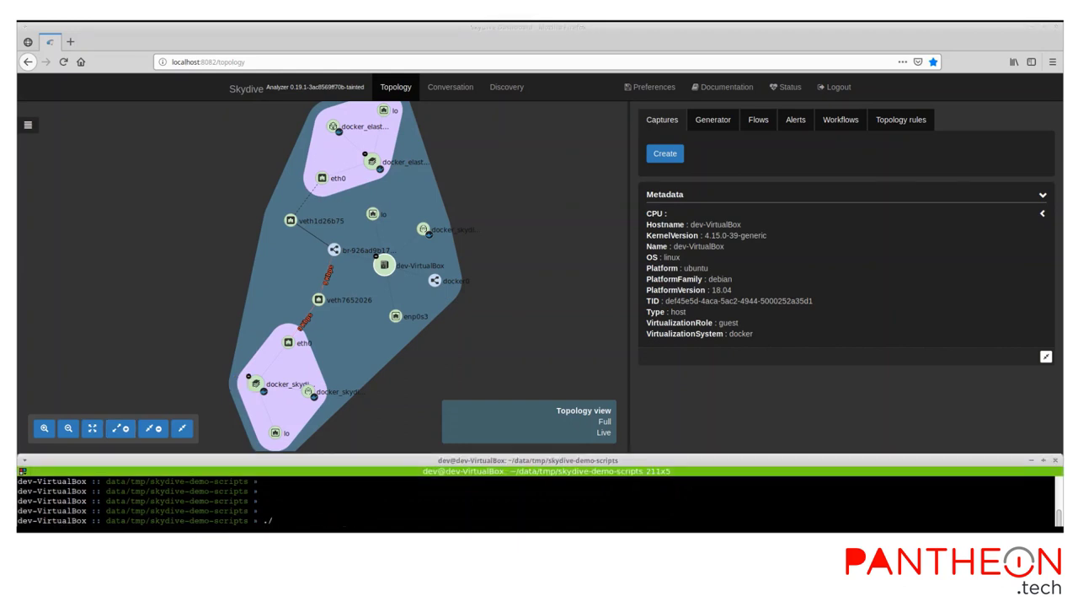
pyautogui.write('setup')
pyautogui.write('-topology.sh')
pyautogui.press('Return')
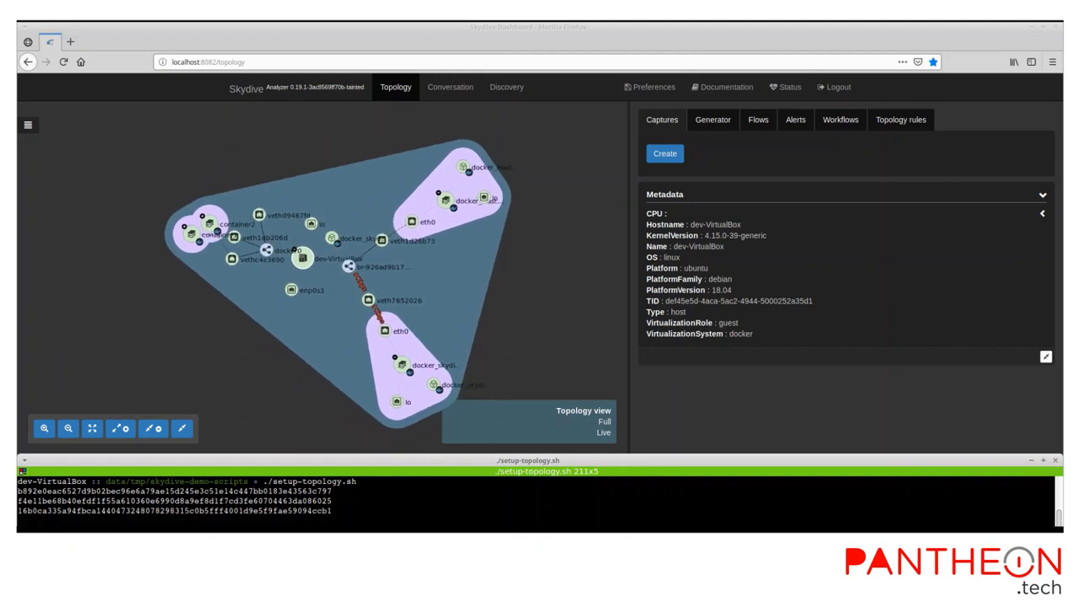
# Step: Refresh the container groups, then view the metadata of the VPP nodes in container1, container2 and container3
pyautogui.click(123, 430)
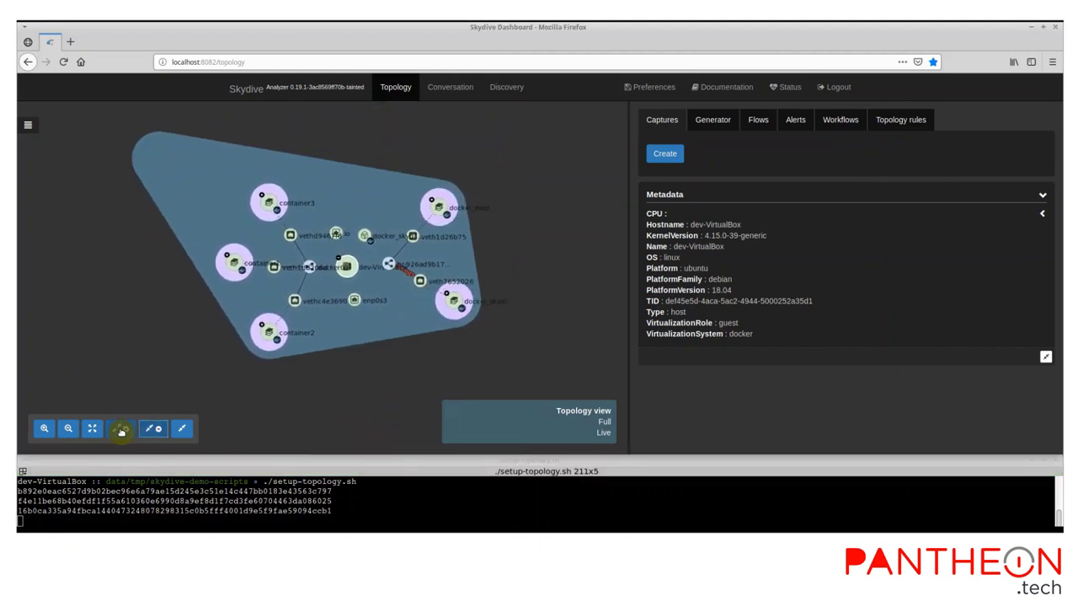
pyautogui.click(123, 431)
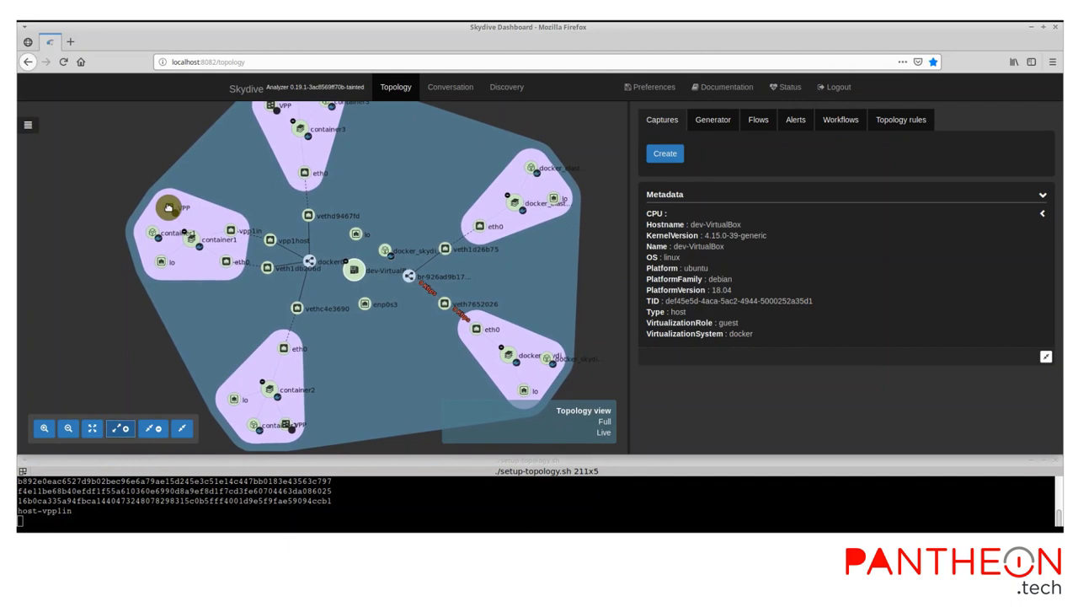
pyautogui.click(168, 207)
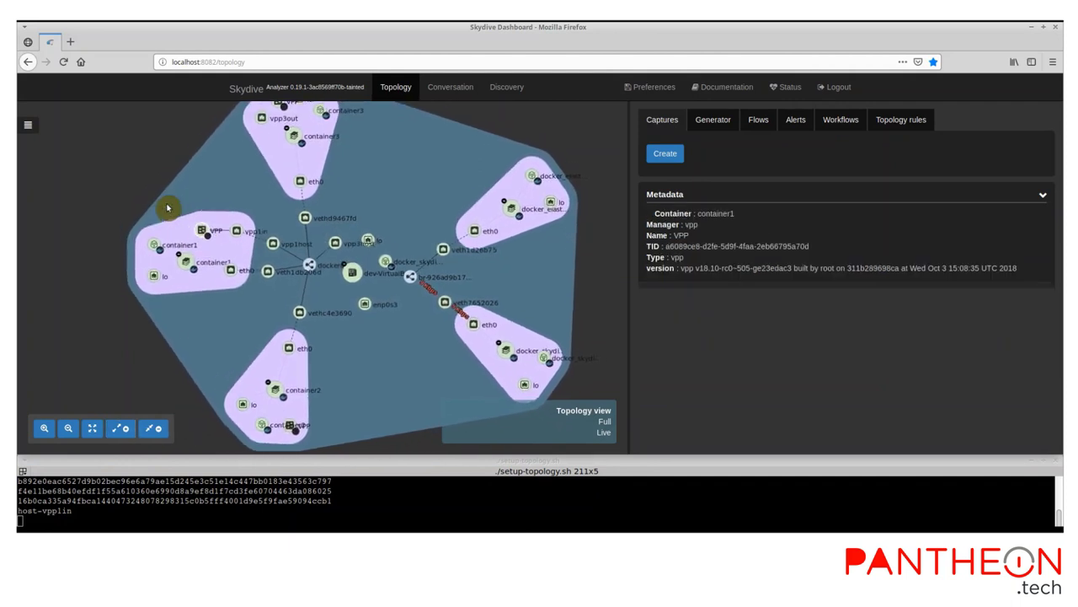
pyautogui.click(306, 423)
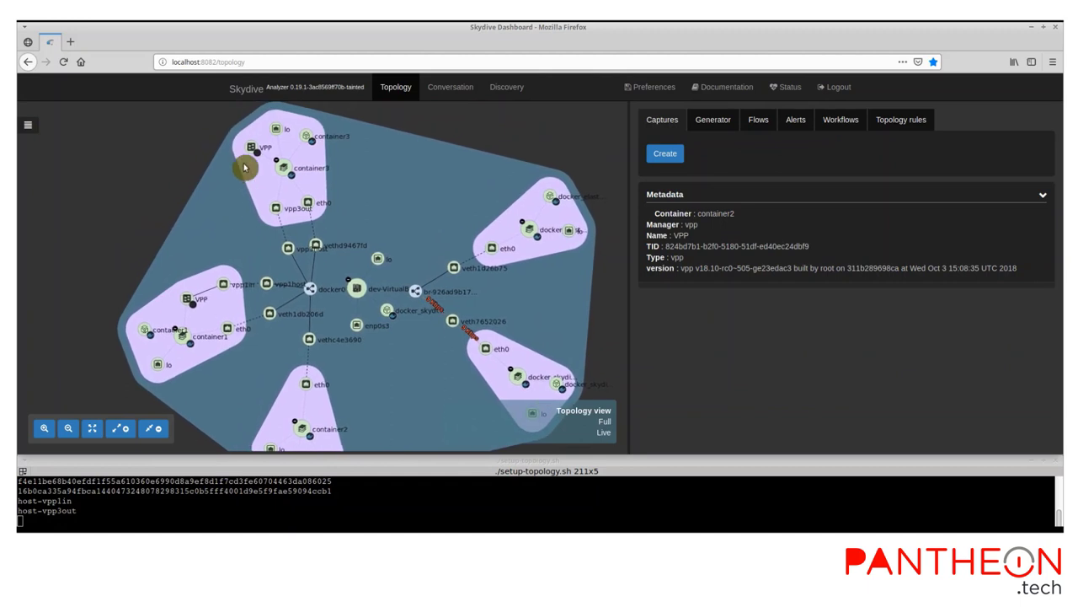
pyautogui.click(251, 154)
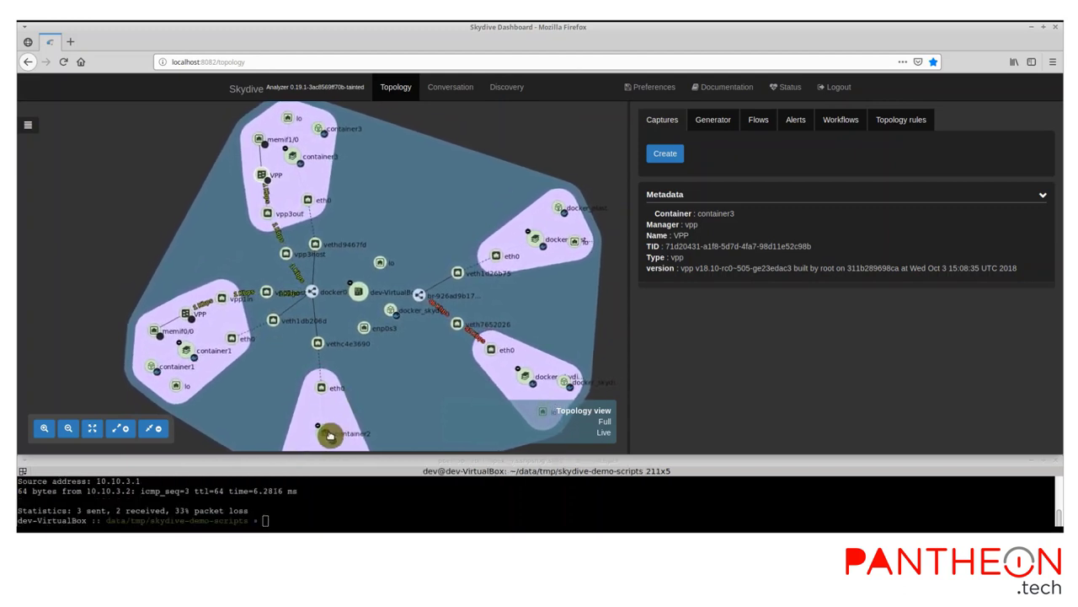
# Step: Drag the container2 group to the upper left so the memif chain across the three VPP containers shows
pyautogui.moveTo(329, 433); pyautogui.dragTo(203, 245)
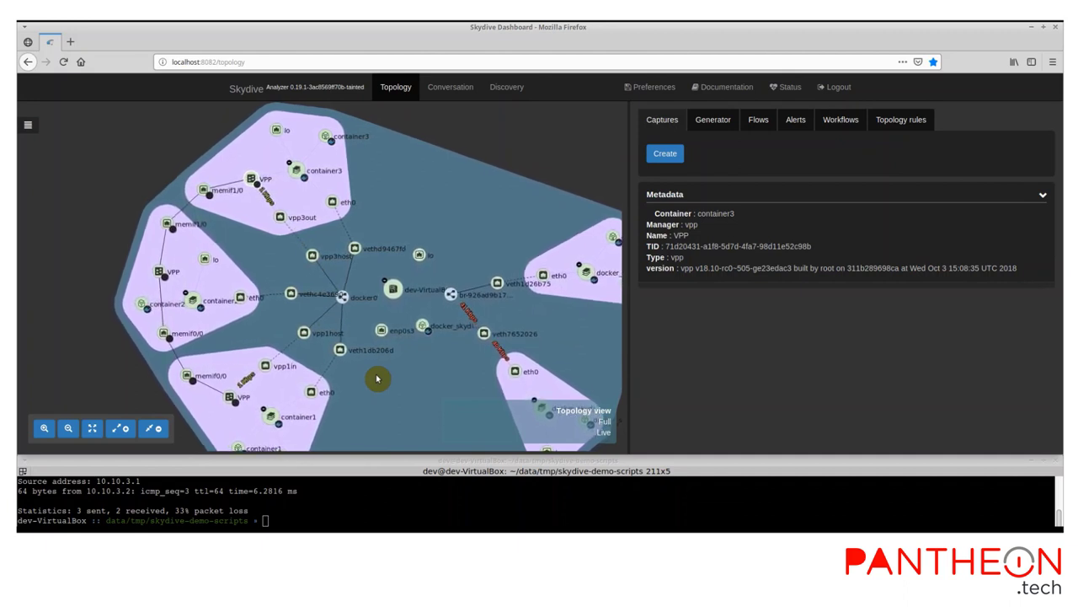
# Step: Run ./stop-vpp2.sh to stop container2's VPP, then move container2's lo node higher
pyautogui.click(353, 508)
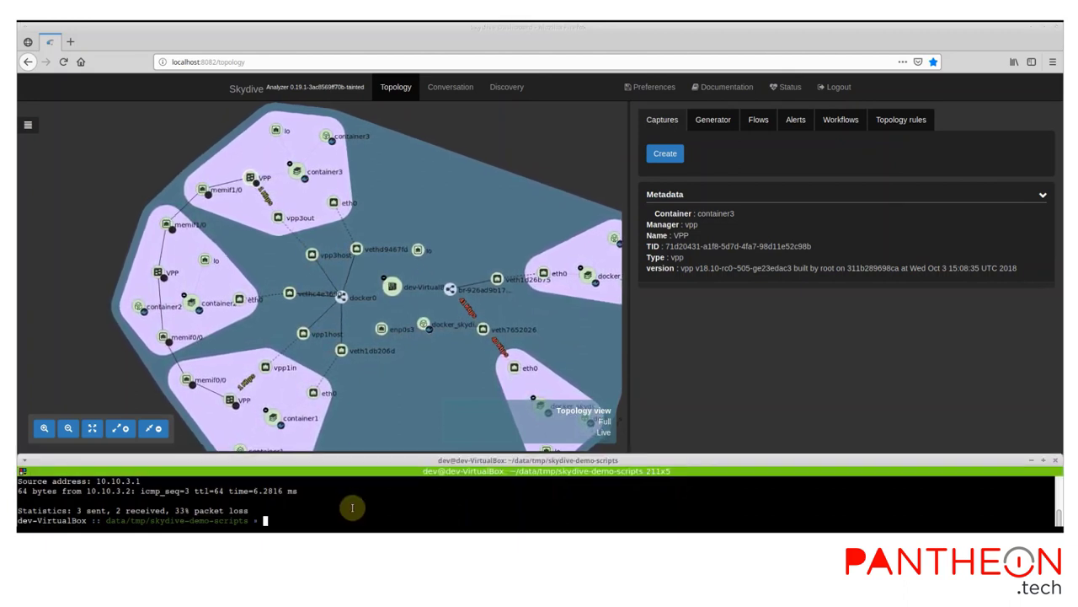
pyautogui.write('./')
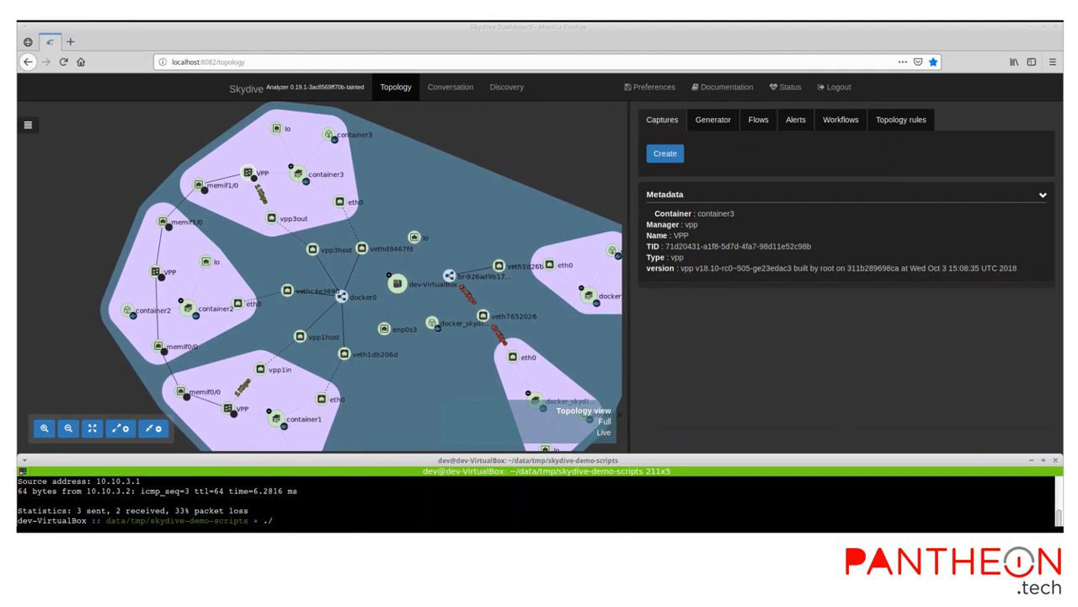
pyautogui.write('stop-v')
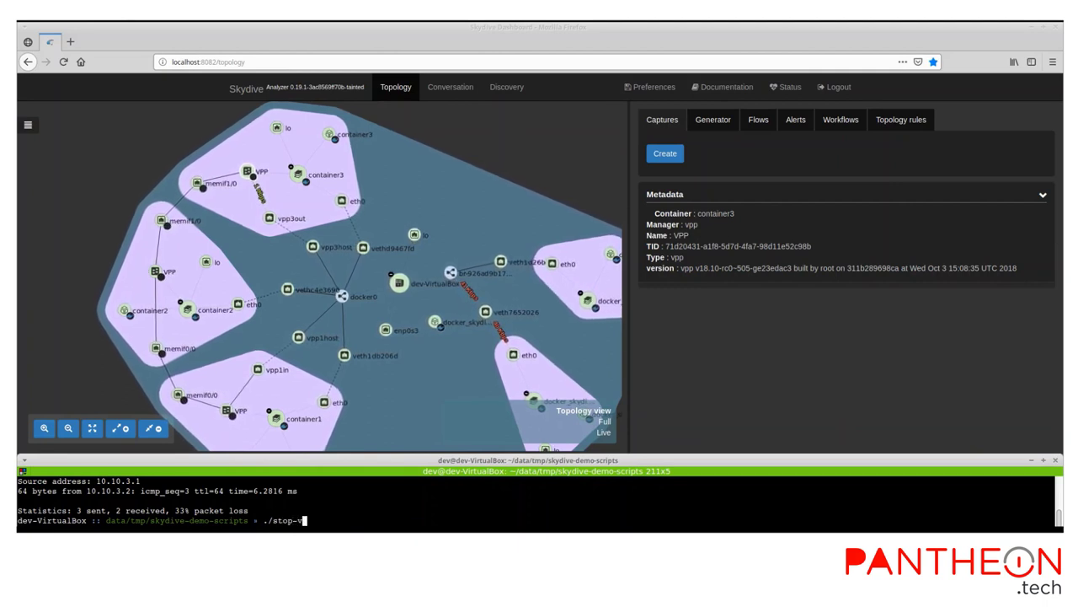
pyautogui.write('pp2')
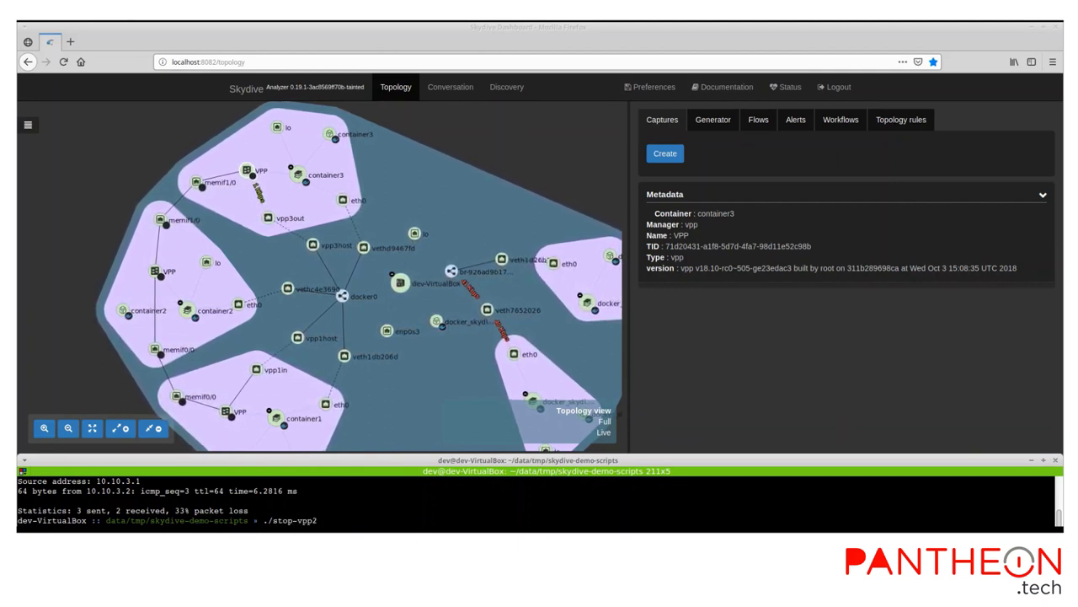
pyautogui.write('.sh')
pyautogui.press('Return')
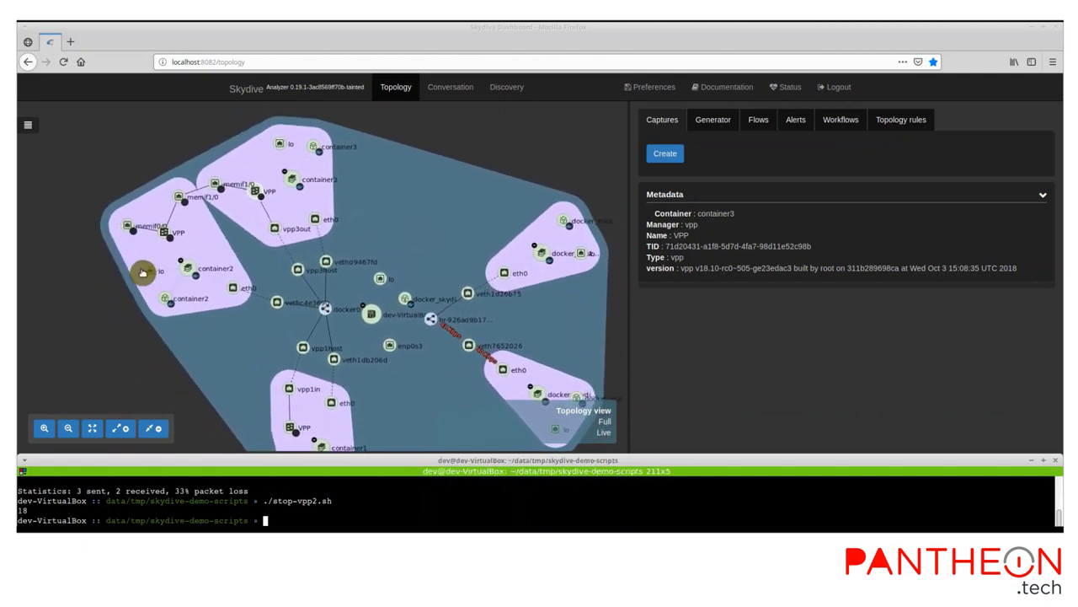
pyautogui.moveTo(143, 272)
pyautogui.mouseDown()
pyautogui.moveTo(146, 260)
pyautogui.moveTo(165, 280)
pyautogui.moveTo(135, 284)
pyautogui.mouseUp()
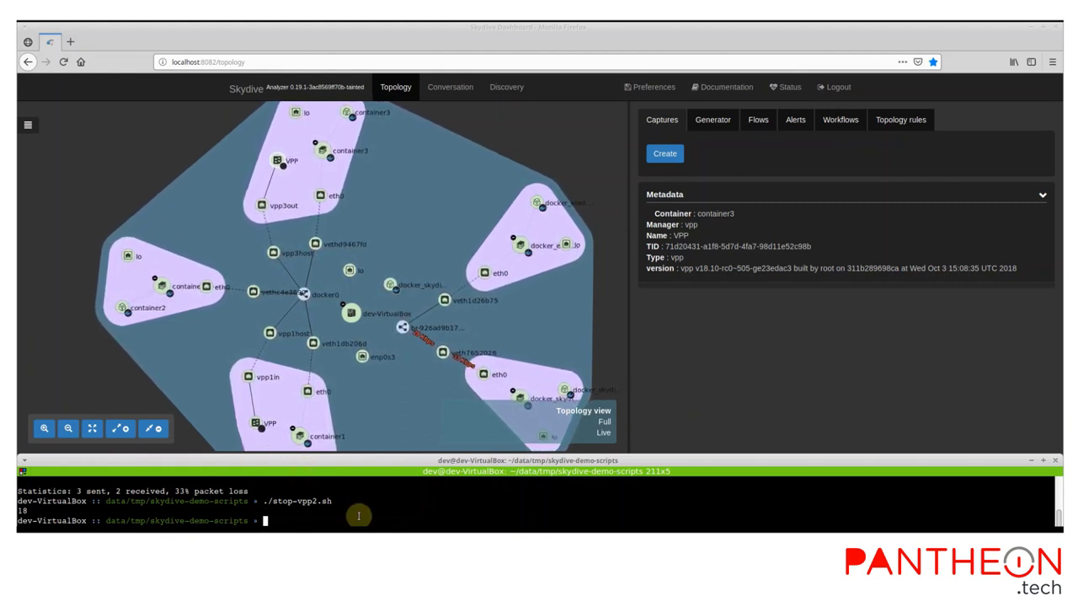
# Step: Run ./start-vpp2-with-memifs-to-vpp1-and-vpp3.sh to bring back container2's VPP with memif0/0 and memif1/0
pyautogui.write('./start')
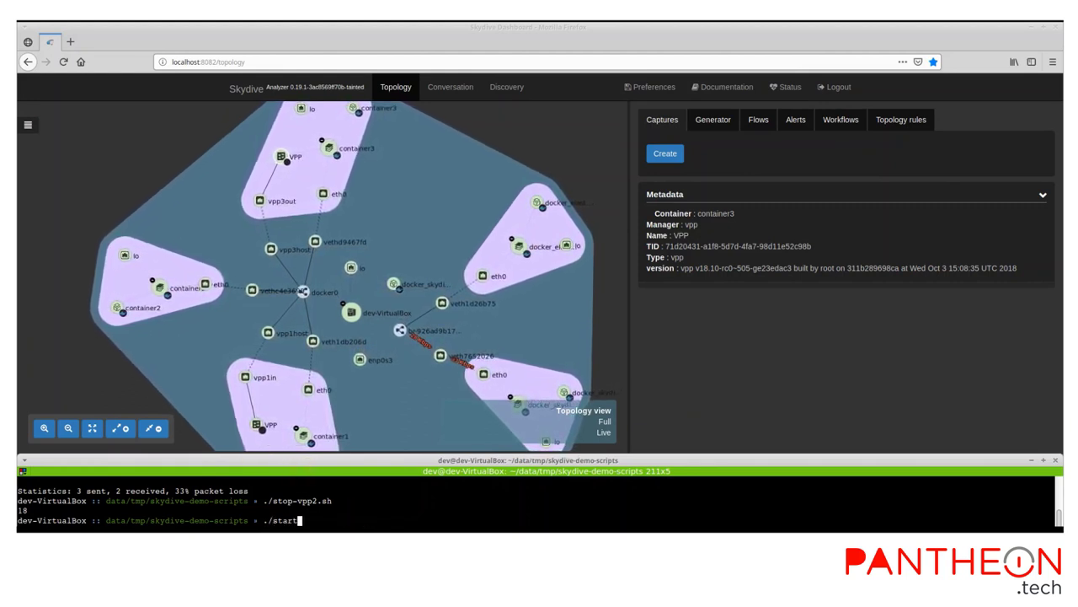
pyautogui.write('0vpp')
pyautogui.press('BackSpace')
pyautogui.press('BackSpace')
pyautogui.press('BackSpace')
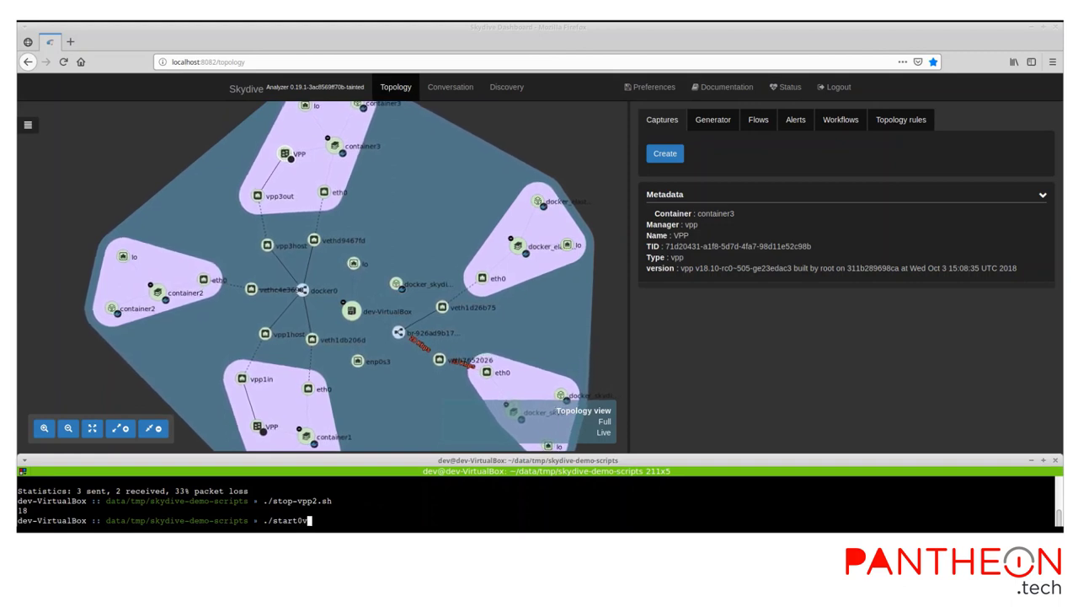
pyautogui.write('-vpp2')
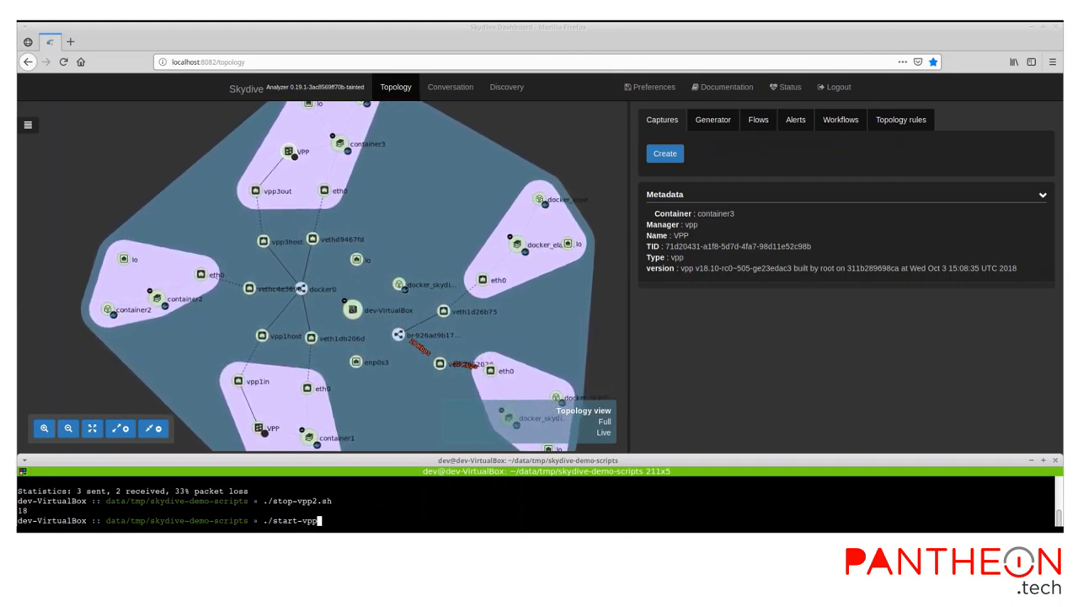
pyautogui.write('-')
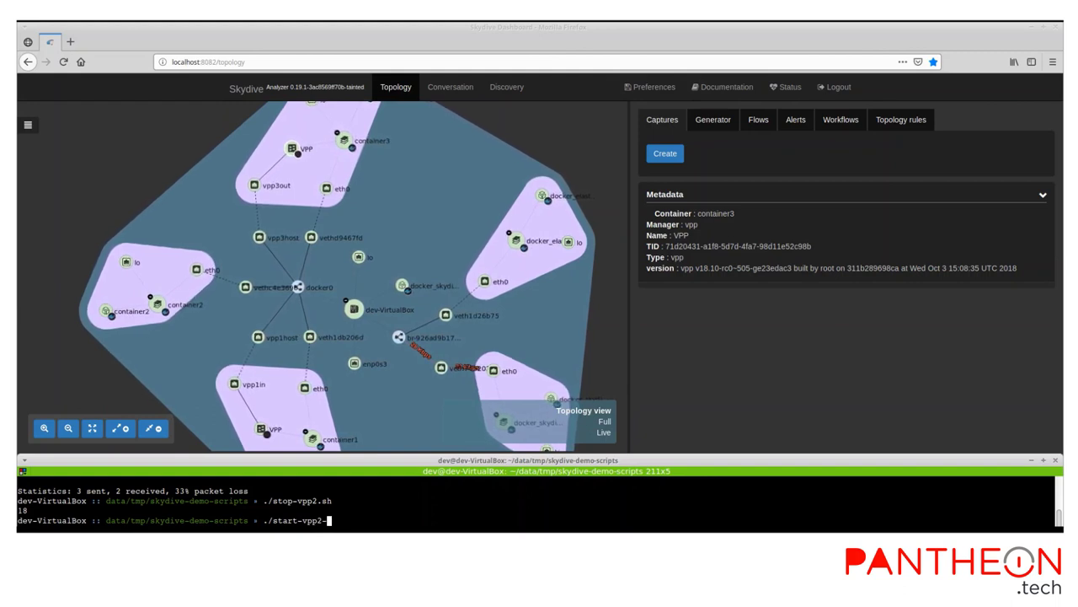
pyautogui.write('wi')
pyautogui.press('Tab')
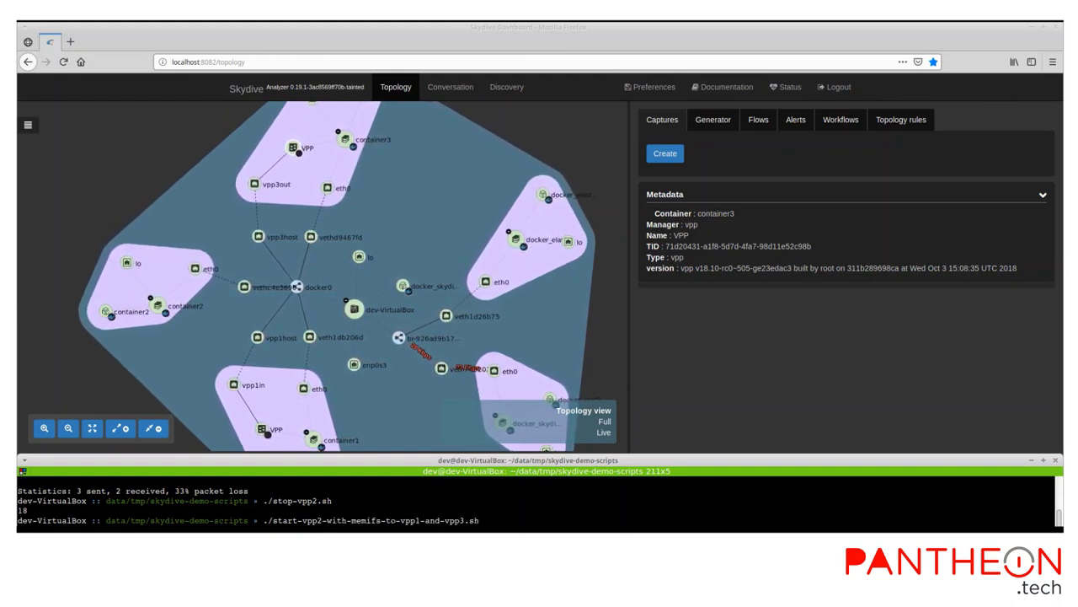
pyautogui.press('Return')
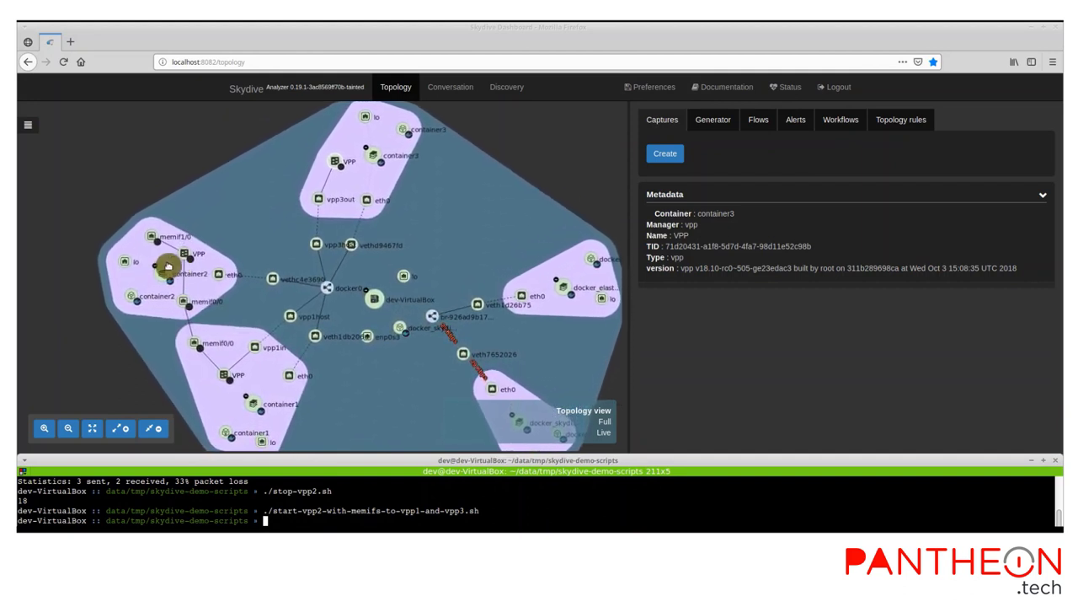
# Step: Reposition the container2 group so its memif1/0 link to container3's VPP is clearly visible
pyautogui.moveTo(175, 265)
pyautogui.mouseDown()
pyautogui.moveTo(185, 272)
pyautogui.moveTo(243, 248)
pyautogui.moveTo(270, 266)
pyautogui.moveTo(161, 243)
pyautogui.mouseUp()
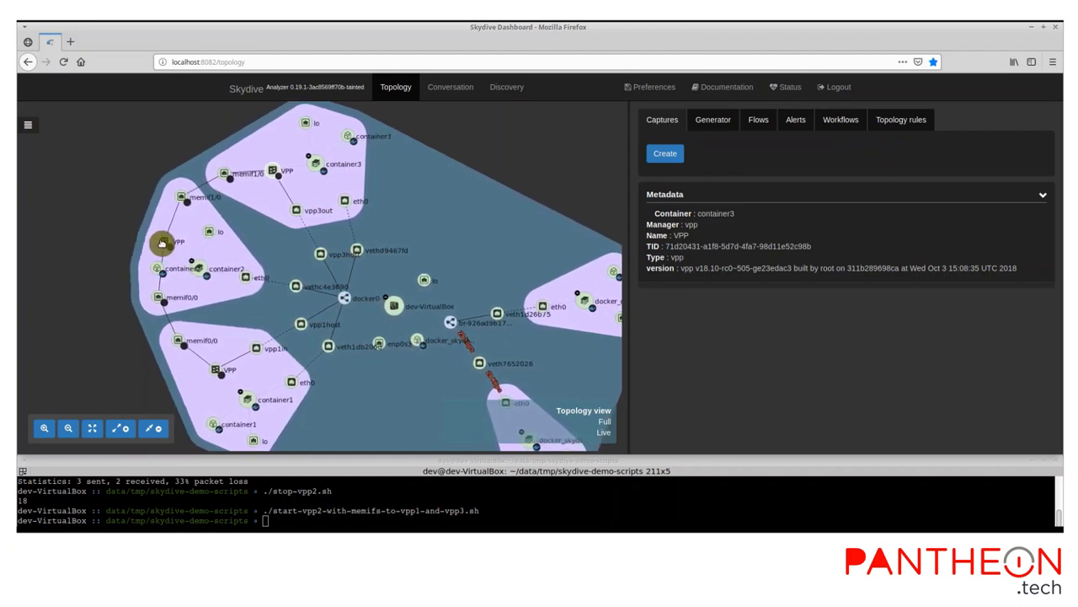